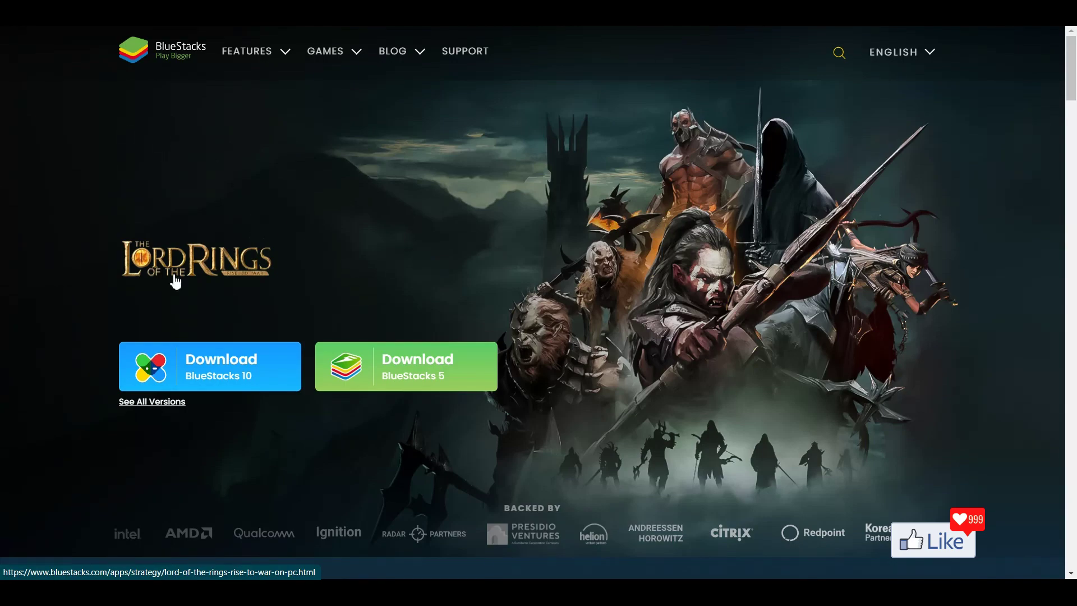
Look through the BlueStacks homepage, from its feature sections to the latest games and blog, and return to the download options
scroll(439, 296, down, 6)
scroll(442, 303, down, 2)
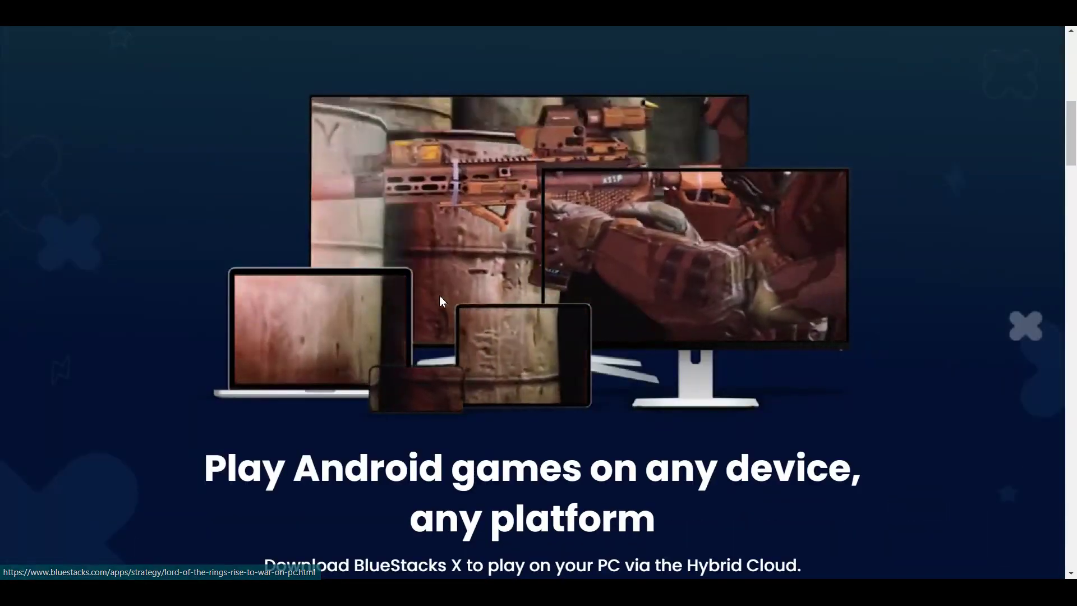
scroll(439, 295, down, 4)
scroll(471, 331, down, 5)
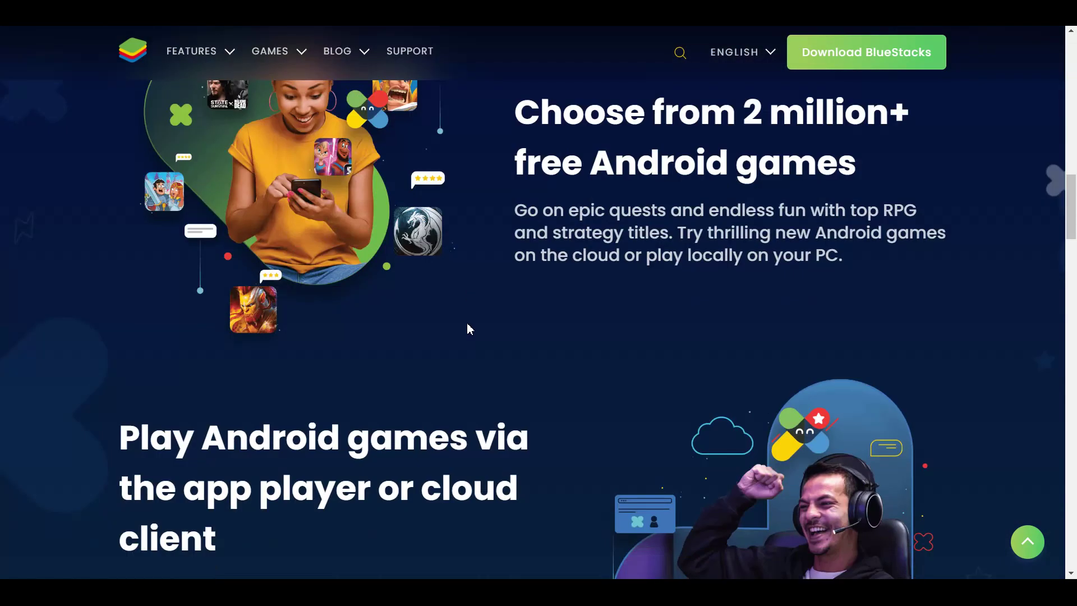
scroll(469, 328, down, 4)
scroll(470, 328, down, 6)
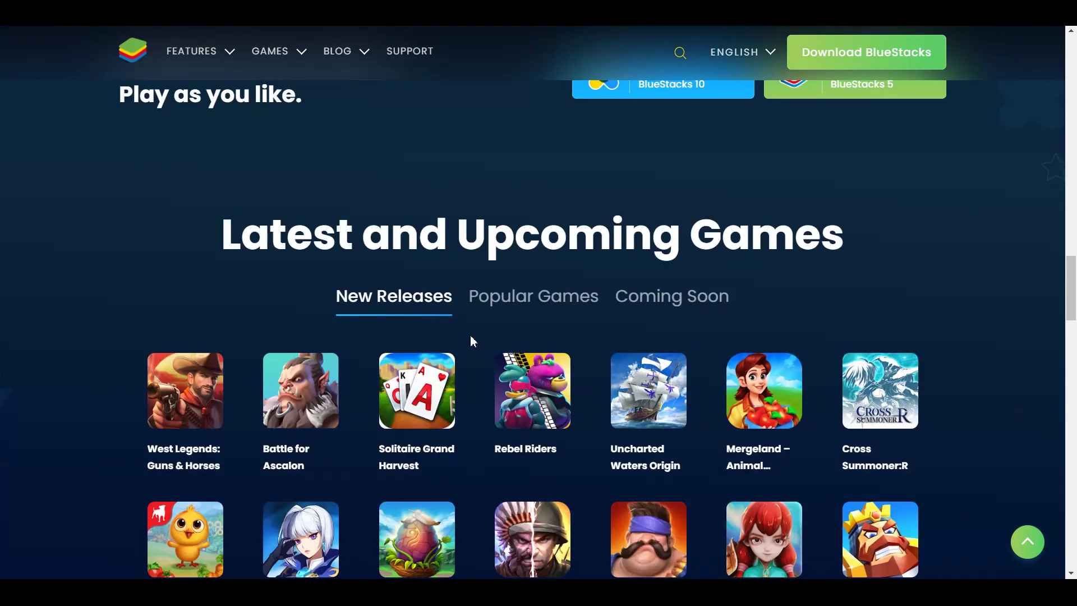
scroll(472, 337, down, 4)
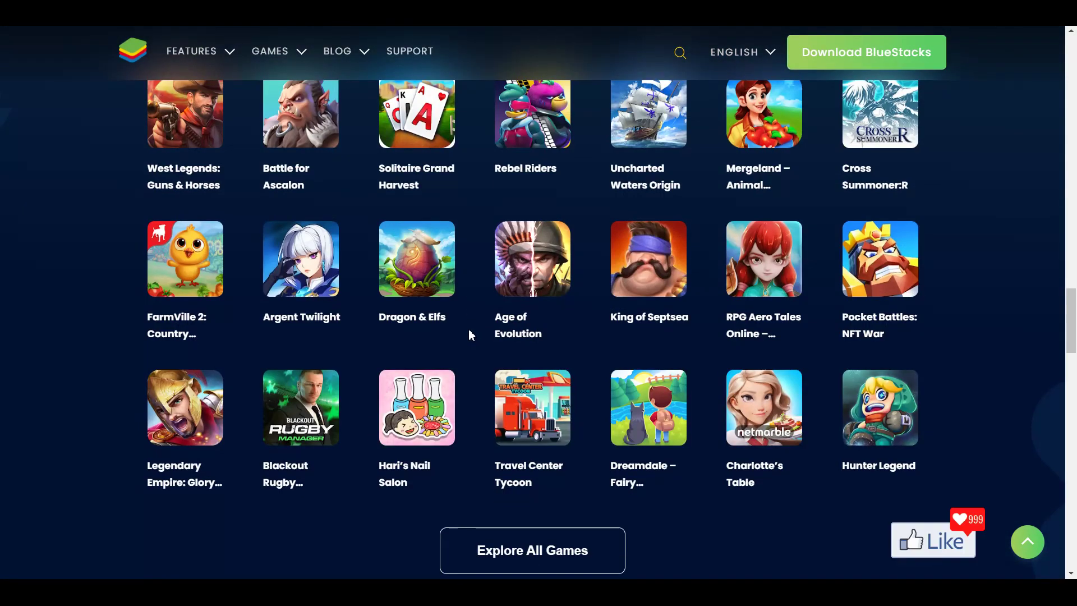
scroll(469, 334, down, 5)
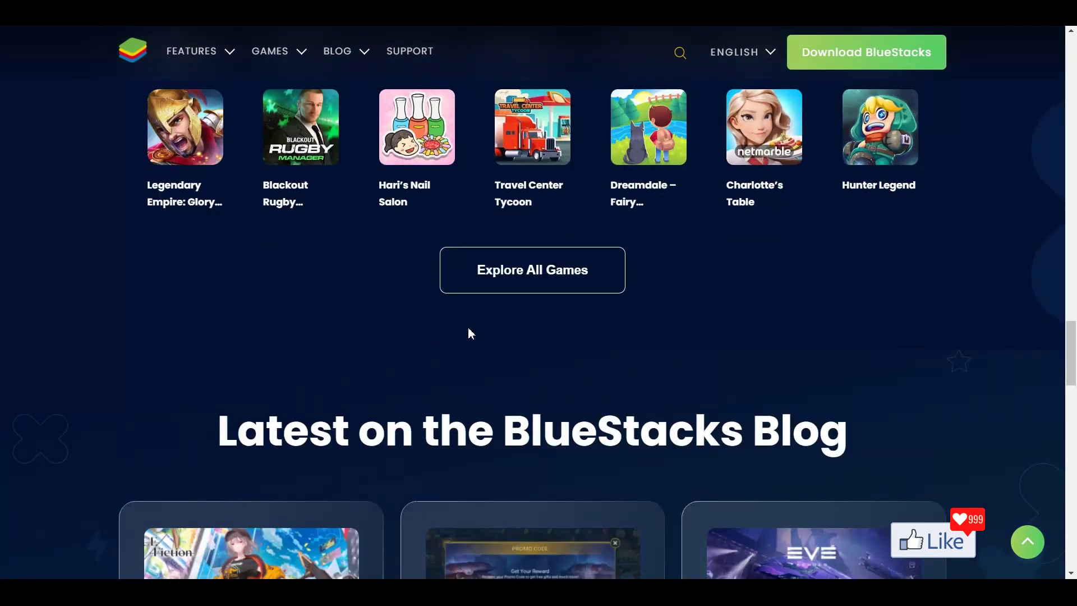
scroll(470, 333, up, 15)
scroll(469, 331, up, 10)
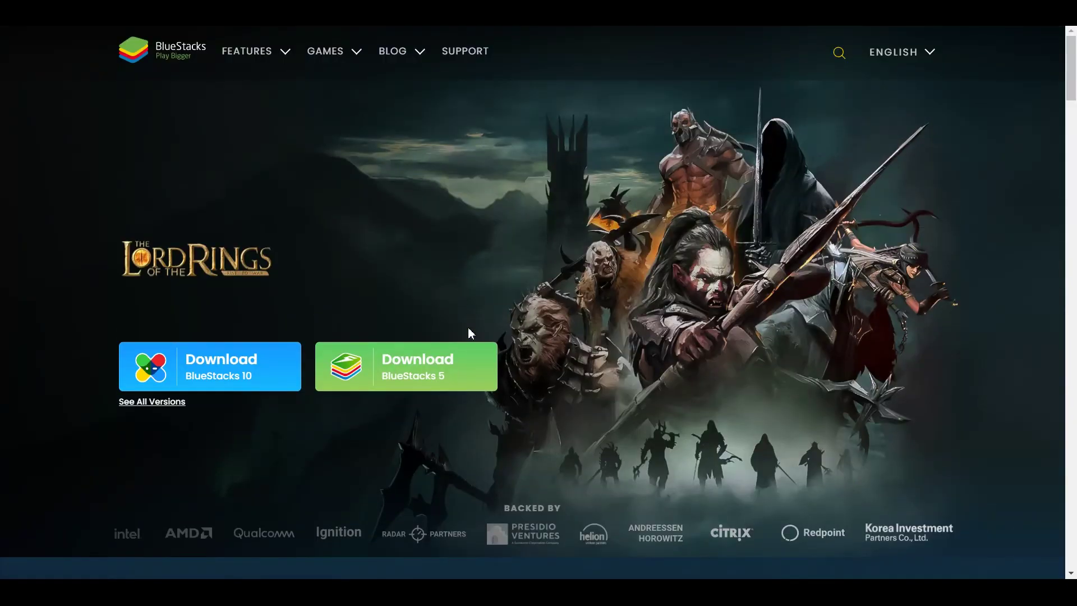
Download the BlueStacks 10 installer and launch it
click(212, 377)
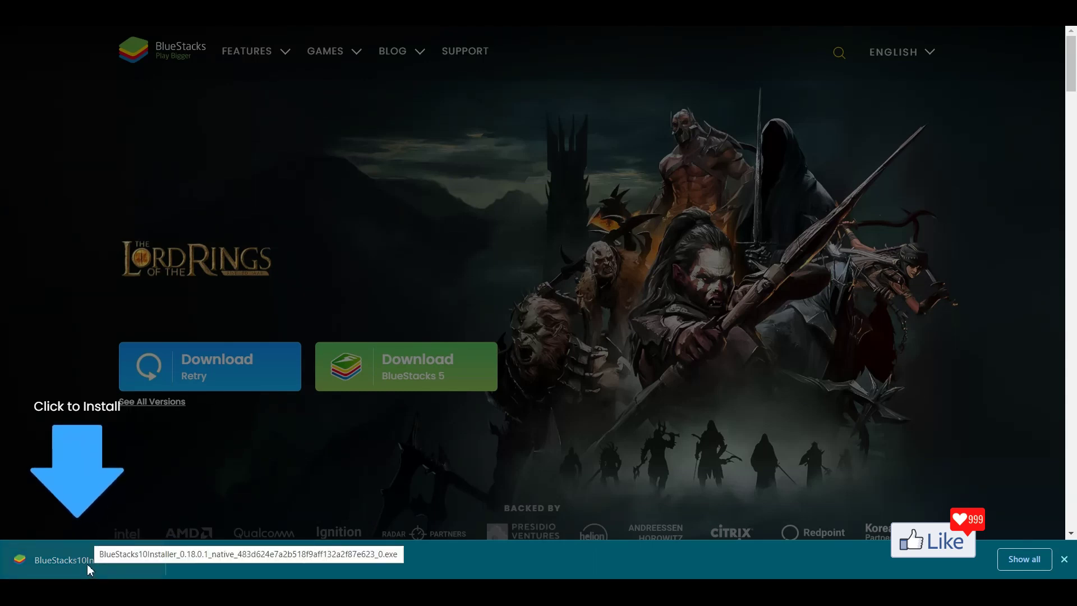
click(83, 554)
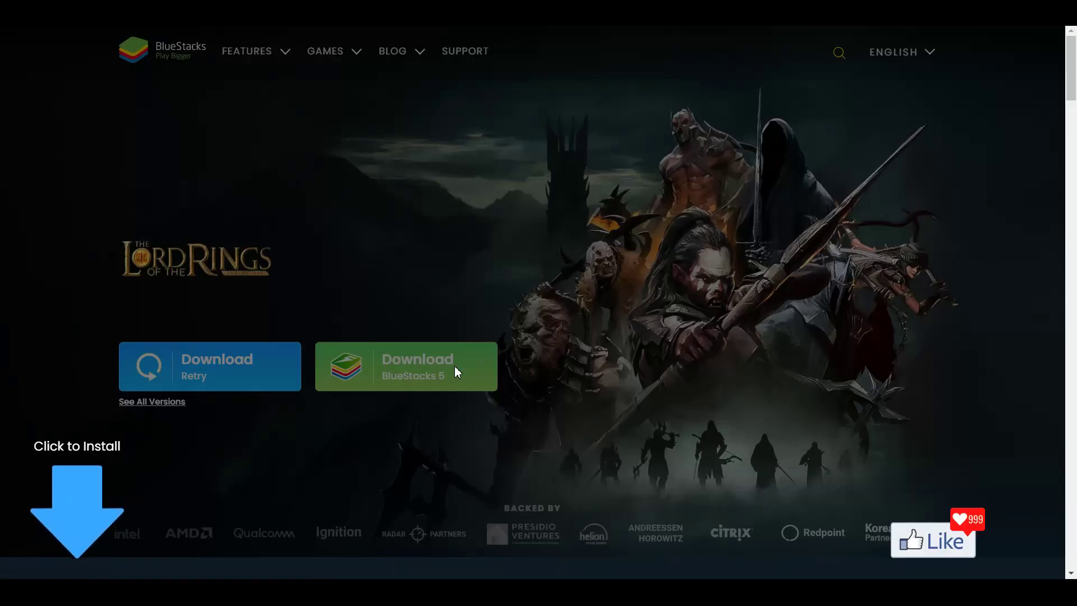
click(456, 368)
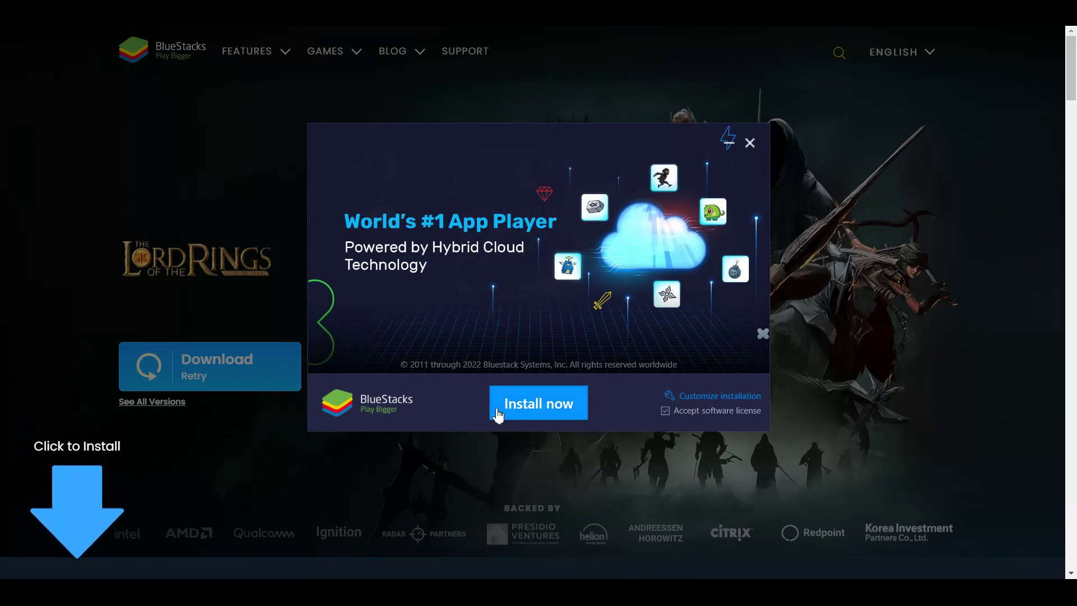
Customize the installation by changing the BlueStacks data folder to the New Volume (E:) drive under This PC
click(703, 396)
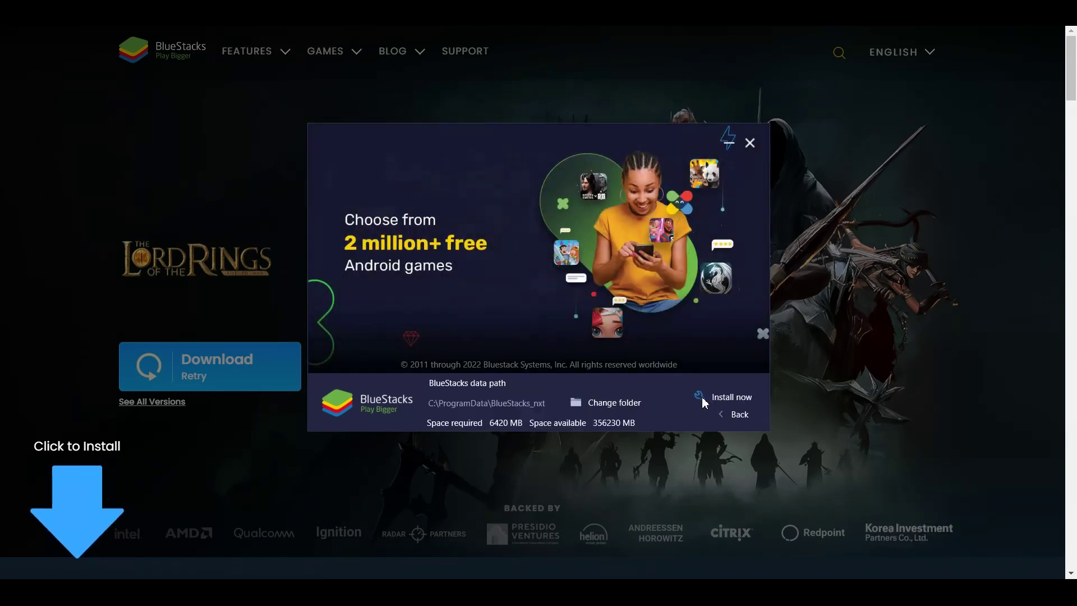
click(580, 408)
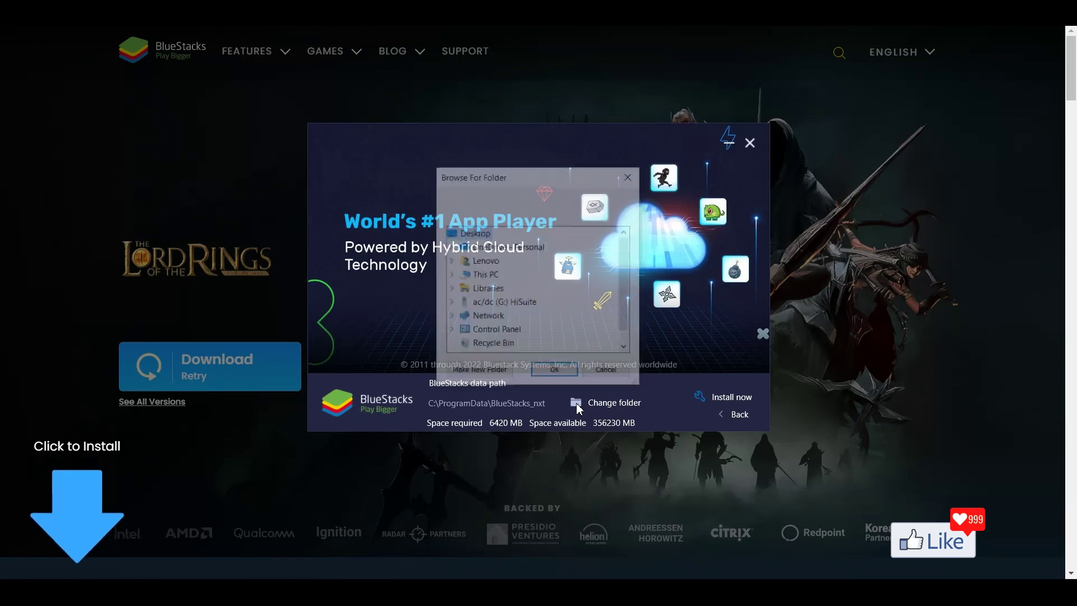
scroll(520, 333, down, 1)
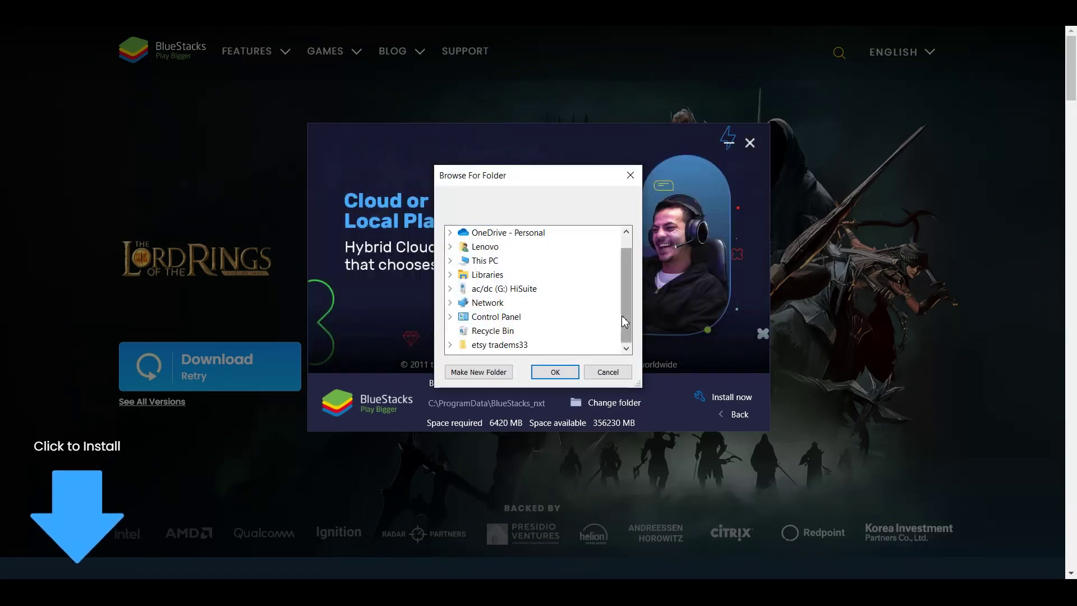
click(450, 260)
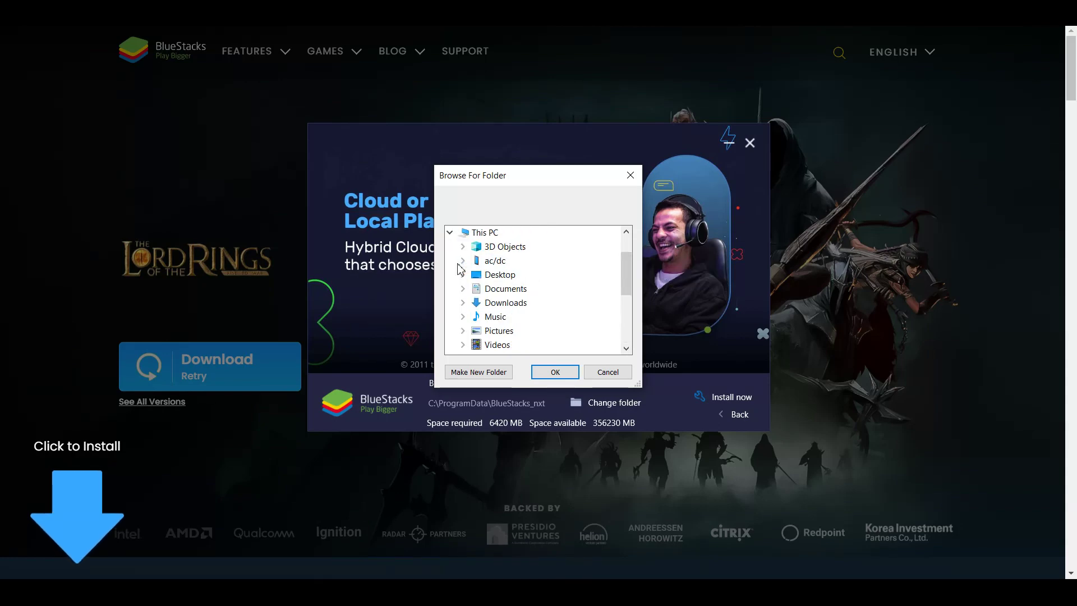
scroll(517, 283, down, 10)
scroll(537, 291, up, 3)
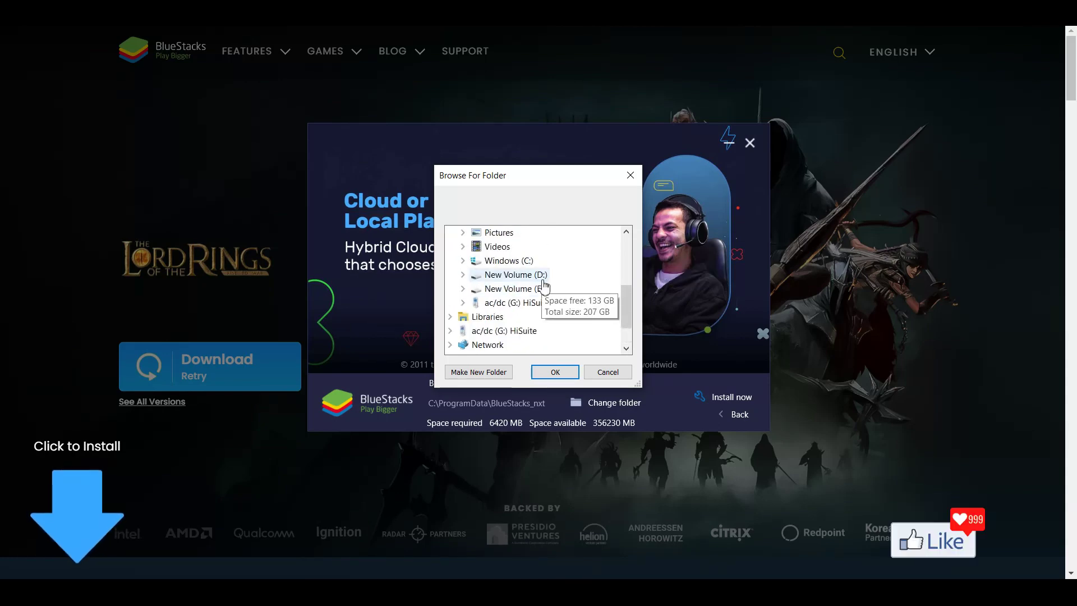
click(536, 288)
click(554, 372)
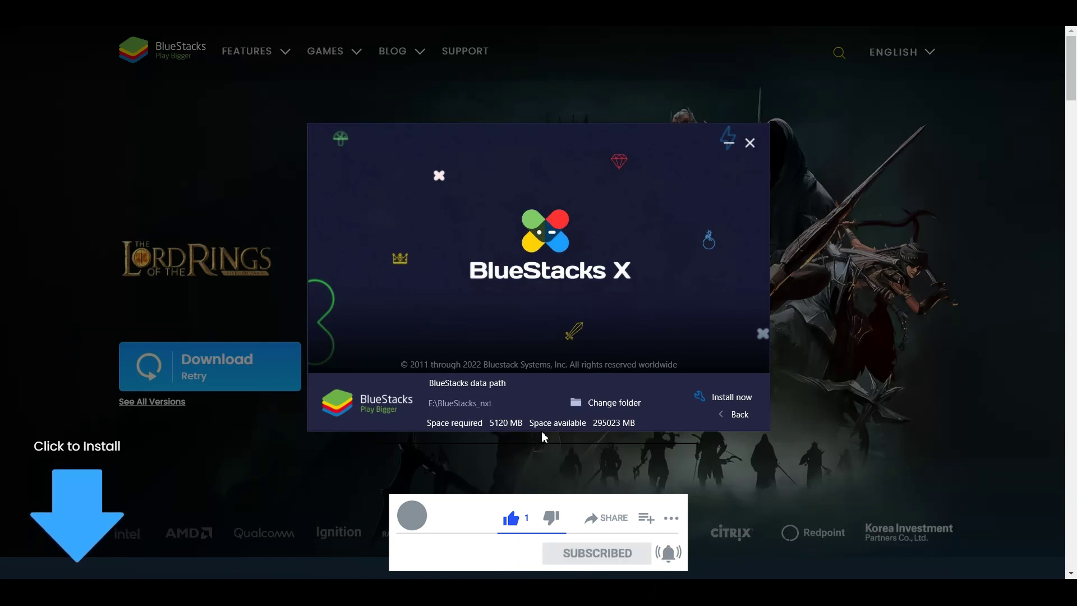
Leave the custom installation options and install BlueStacks with the software license accepted
click(735, 414)
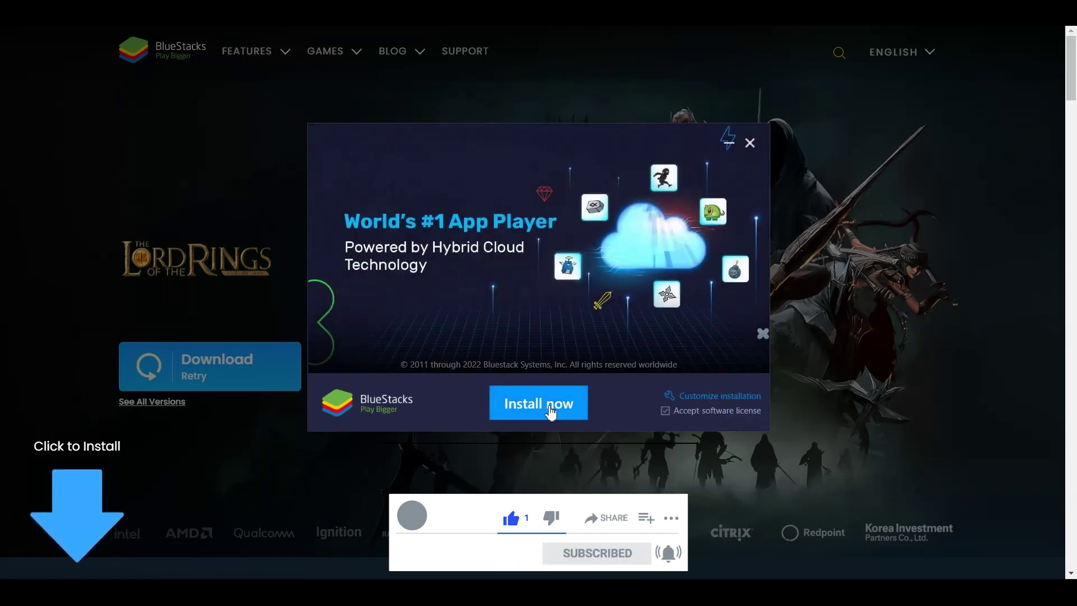
click(542, 405)
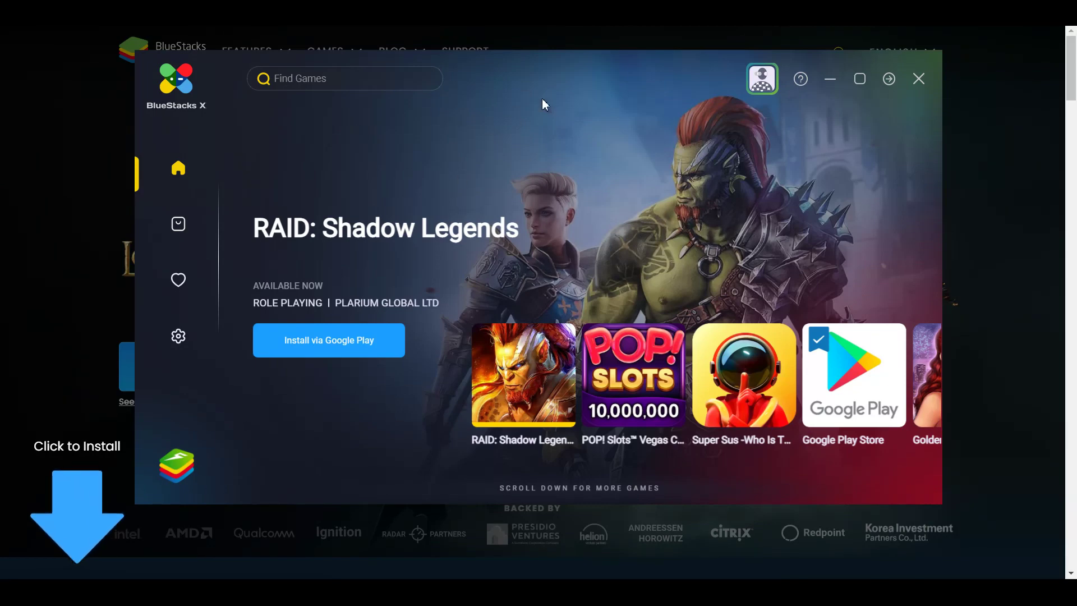
mouse_move(542, 99)
mouse_down()
mouse_move(445, 158)
mouse_move(538, 89)
mouse_up()
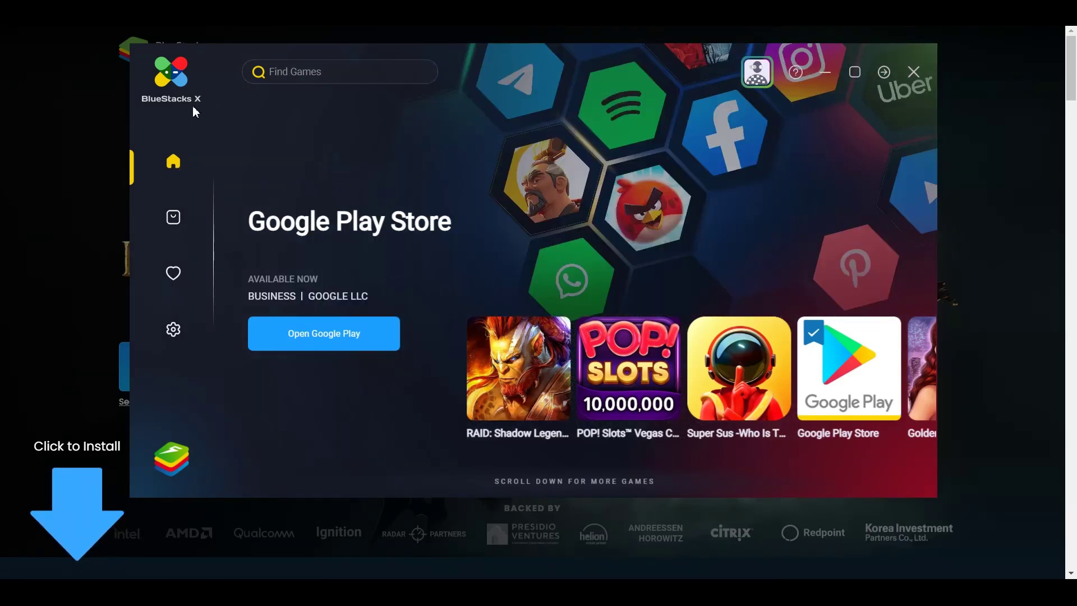
View the Game Center and the Feedback form in the settings, including its list of category types
mouse_move(174, 164)
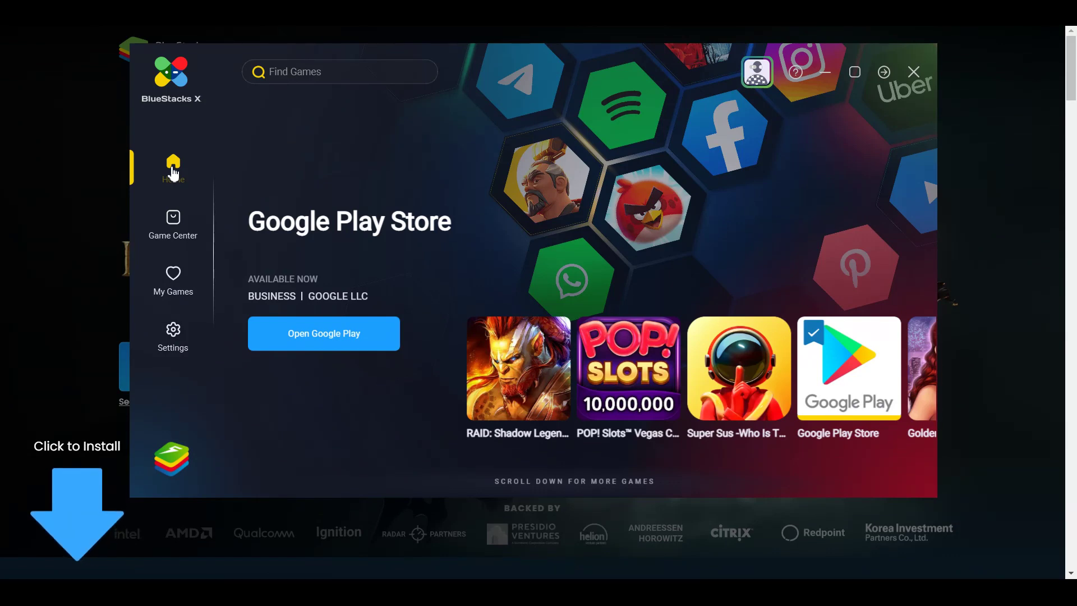
click(175, 223)
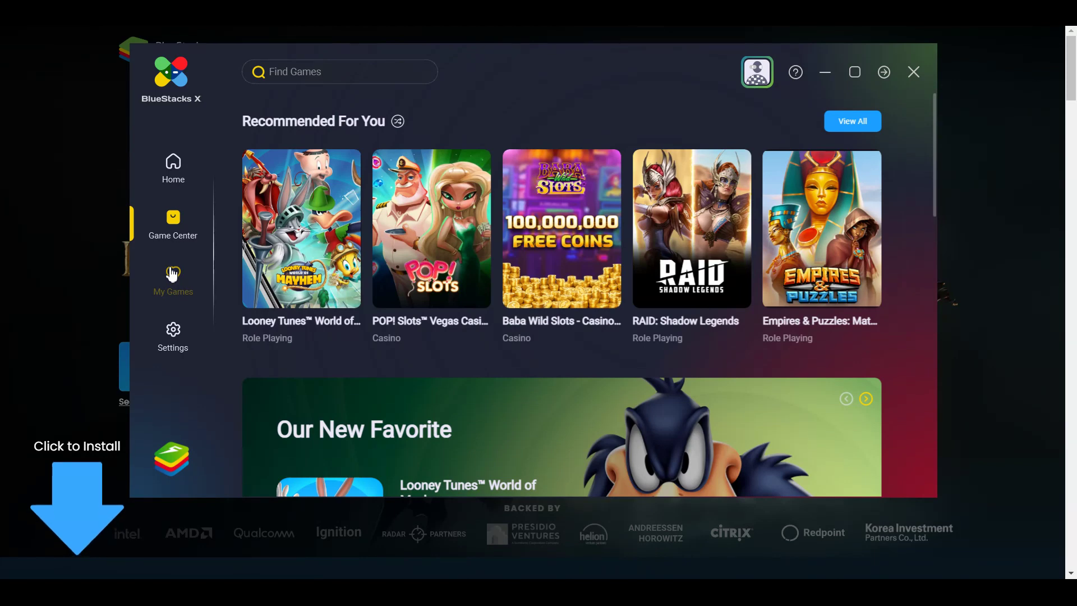
click(175, 336)
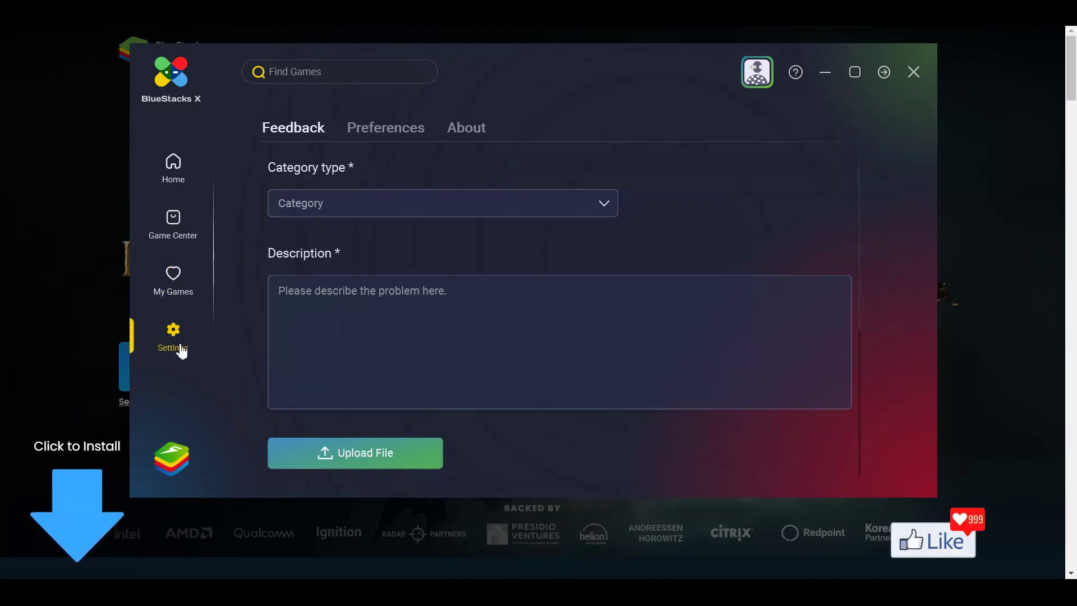
click(330, 204)
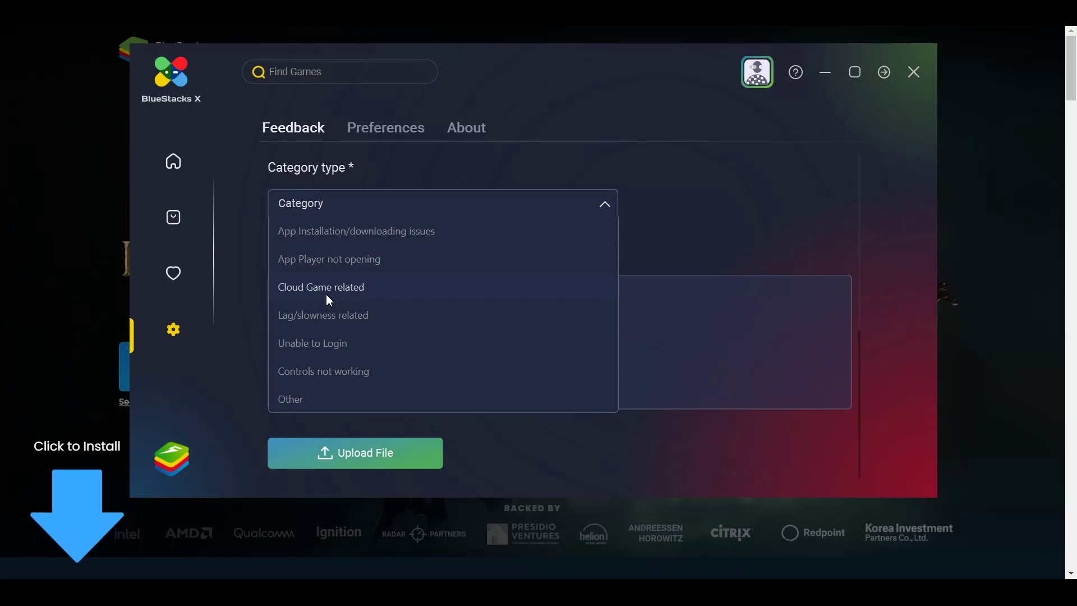
click(639, 237)
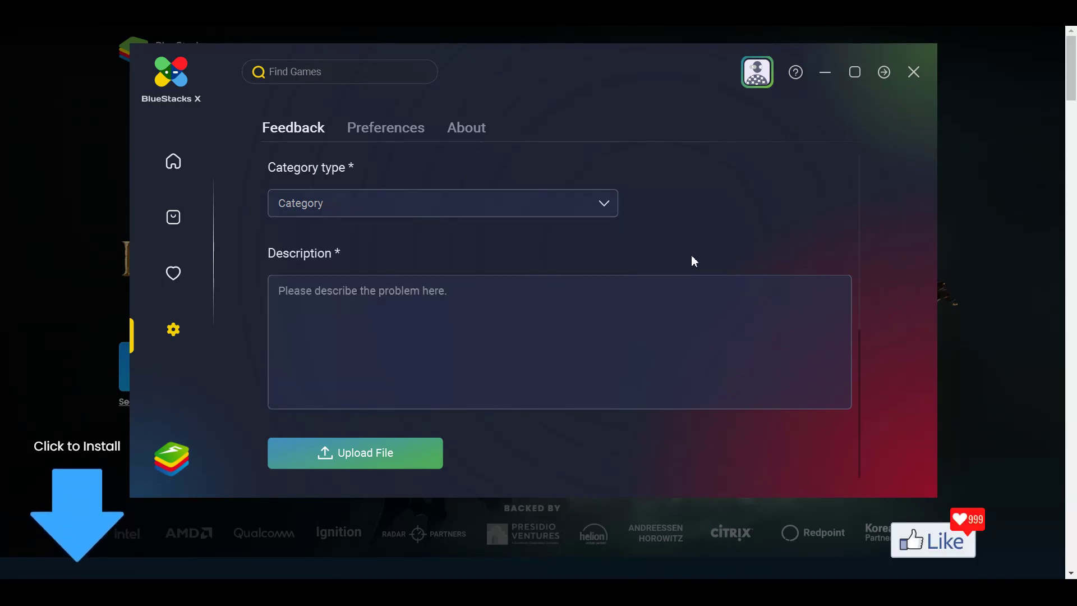
scroll(695, 261, down, 3)
Set the player preference to System auto selection and view the About information
click(377, 129)
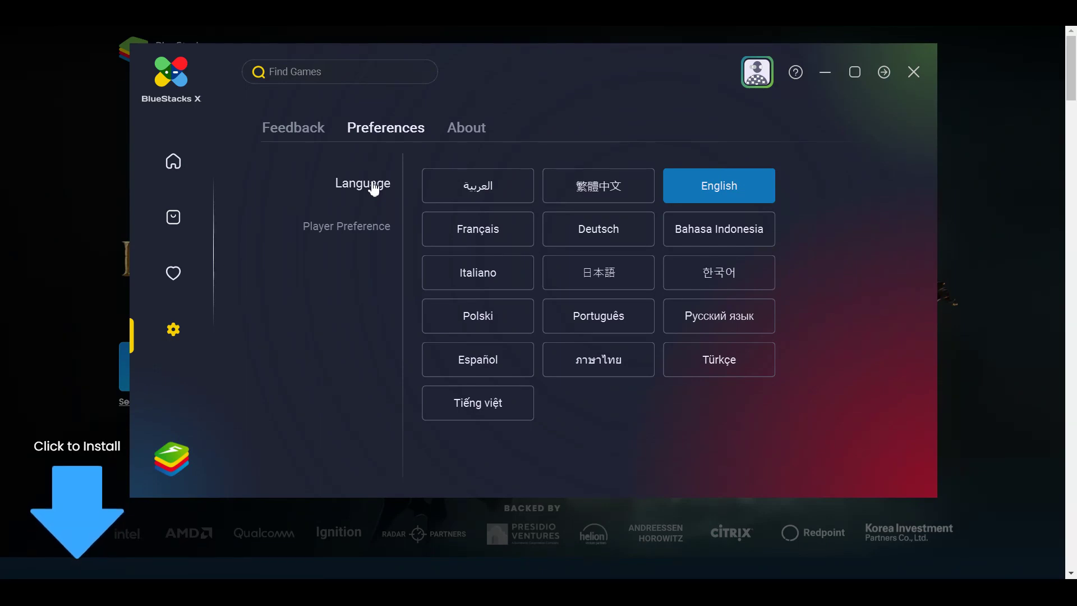
click(361, 230)
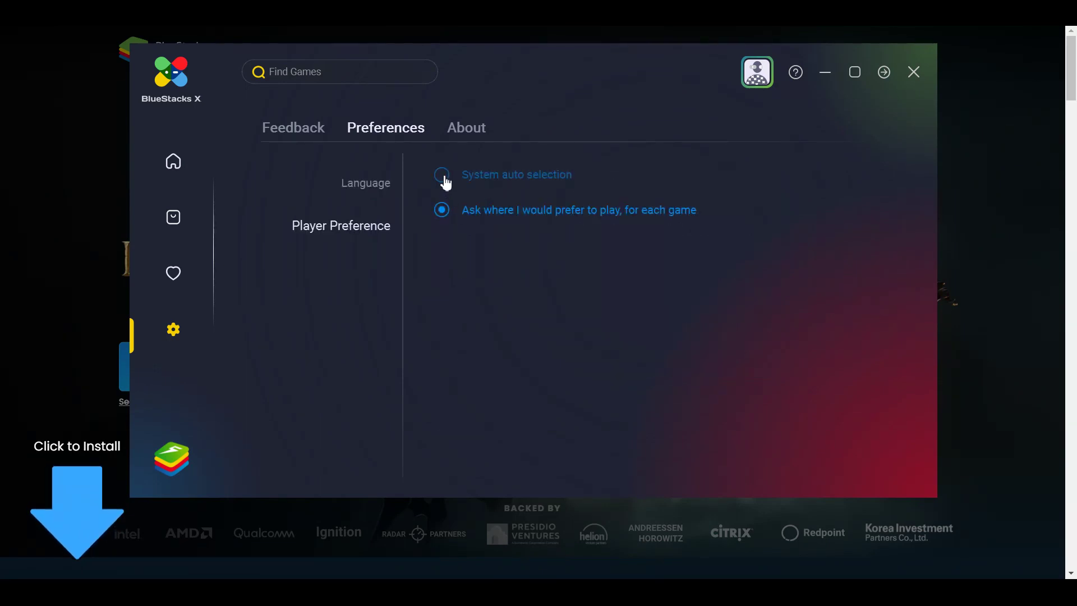
click(443, 176)
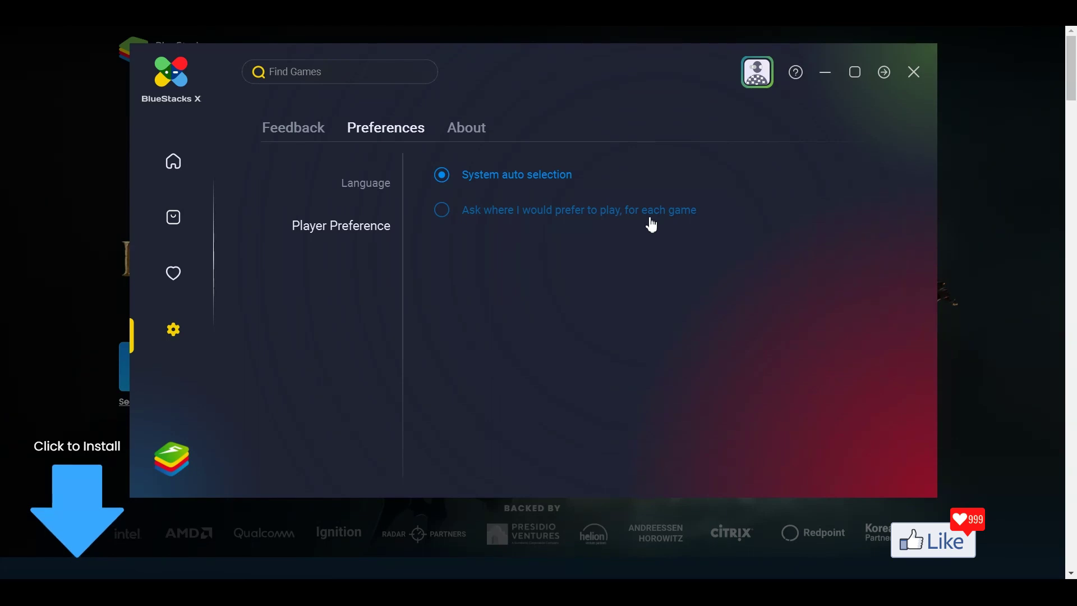
click(471, 133)
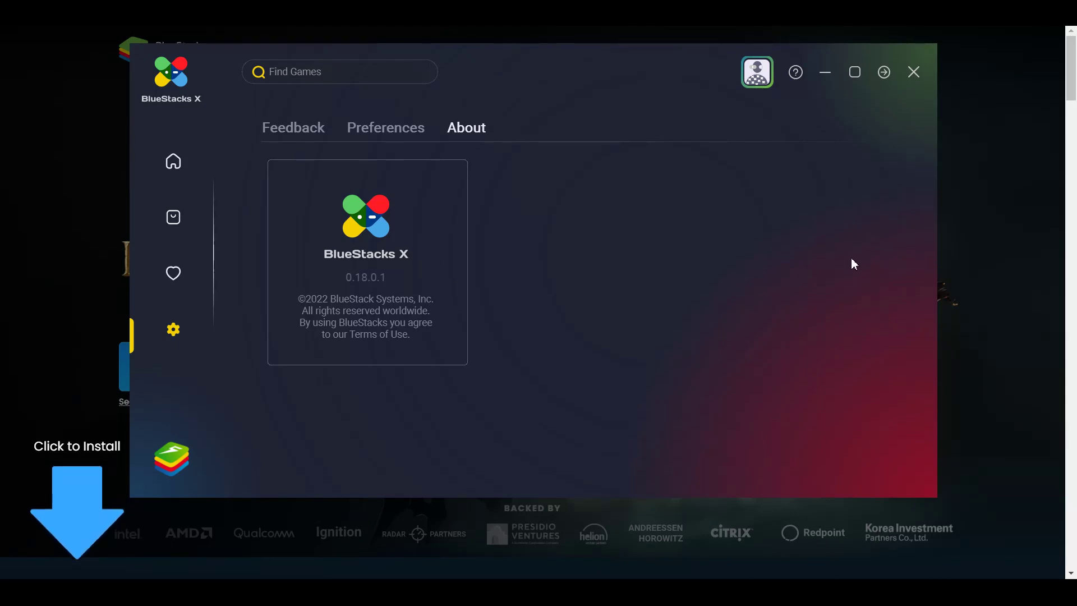
Return to the home page and search the games for "facebook"
mouse_move(201, 197)
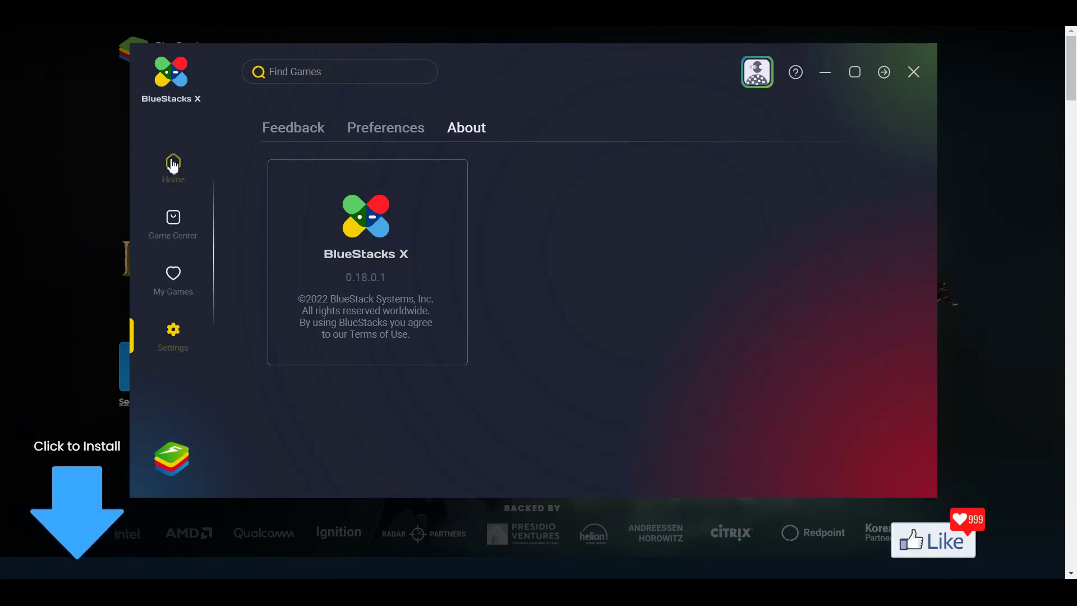
click(226, 210)
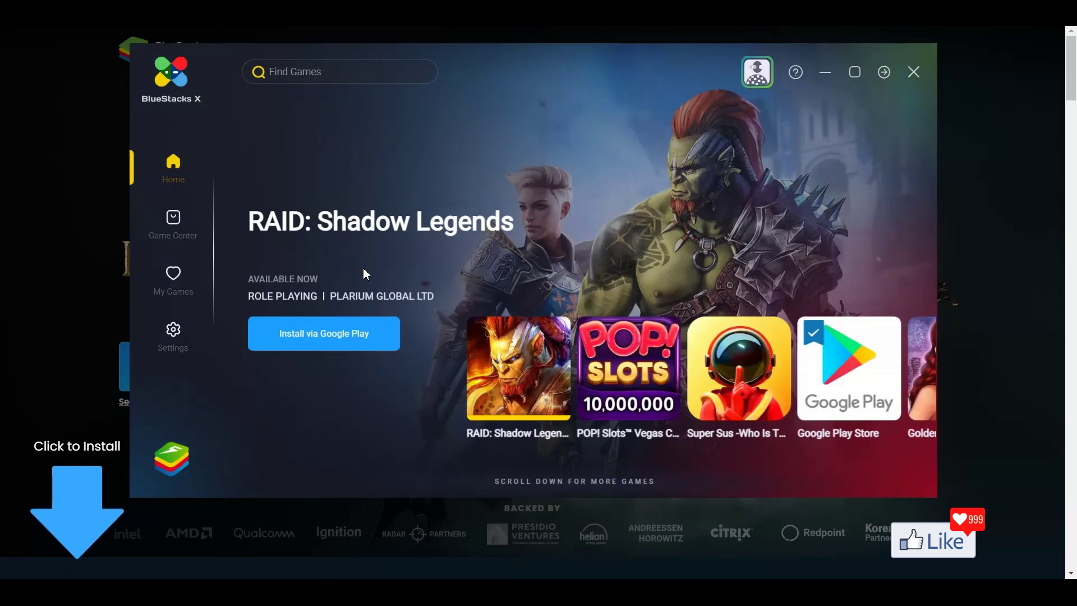
click(313, 73)
text(facebook)
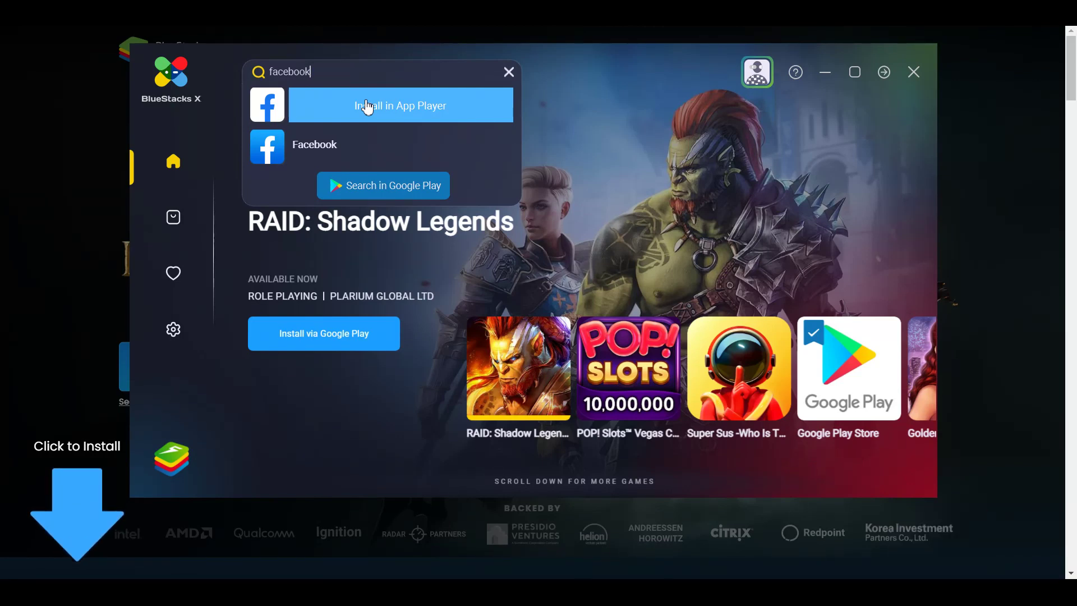
Select the Google Play Store among the featured apps on the home page and open Google Play
mouse_move(813, 359)
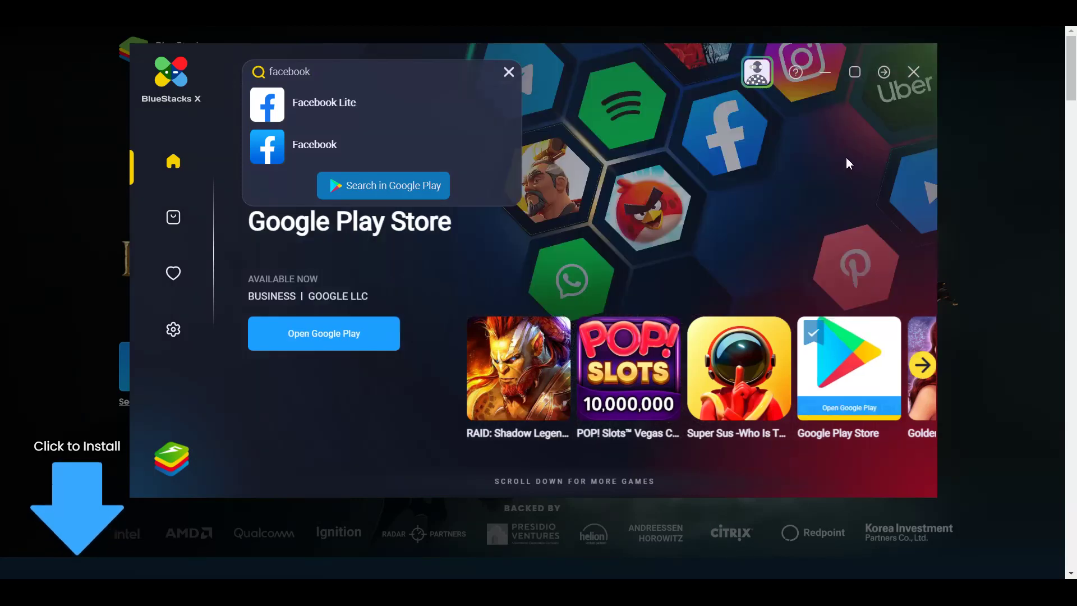
mouse_move(838, 380)
click(843, 375)
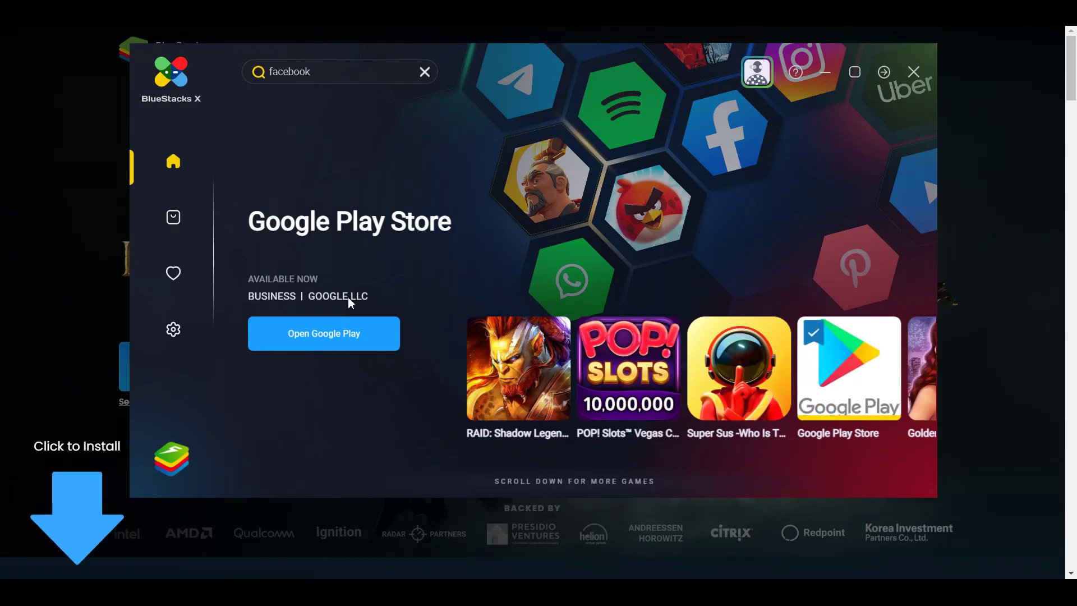
click(332, 337)
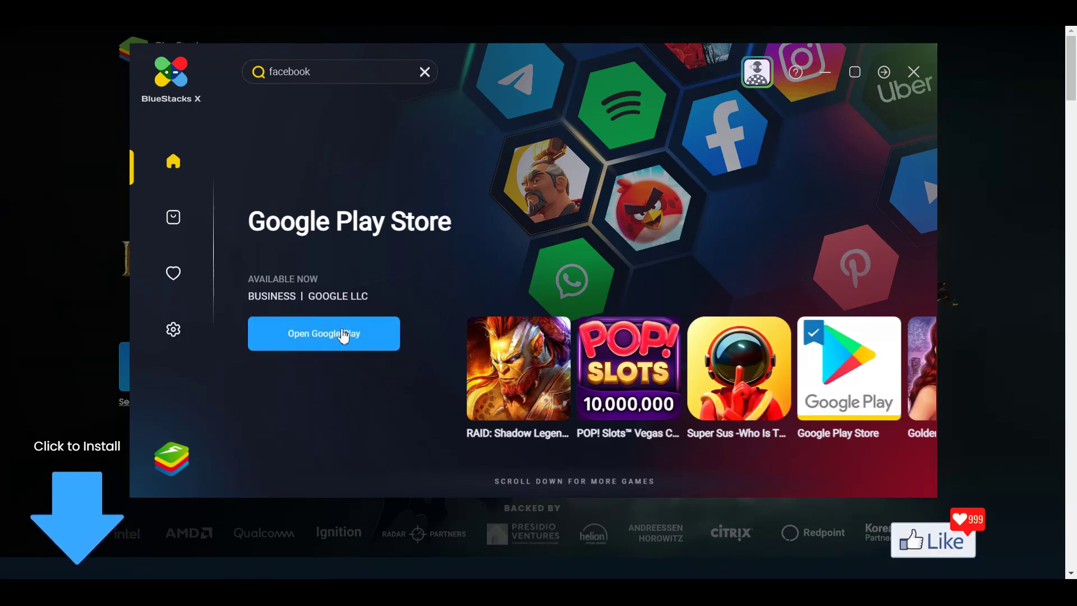
click(318, 344)
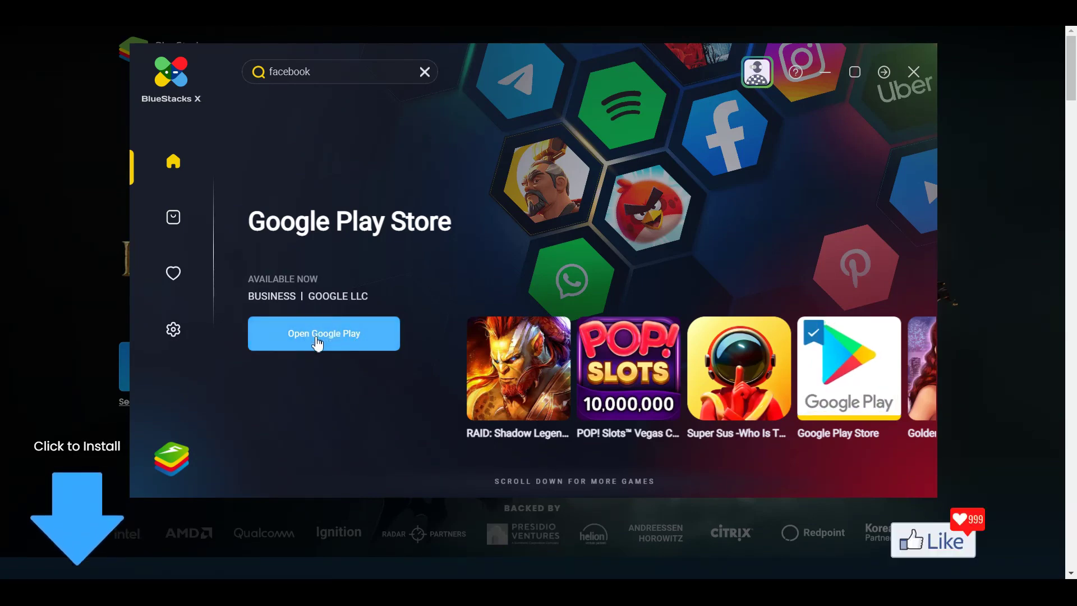